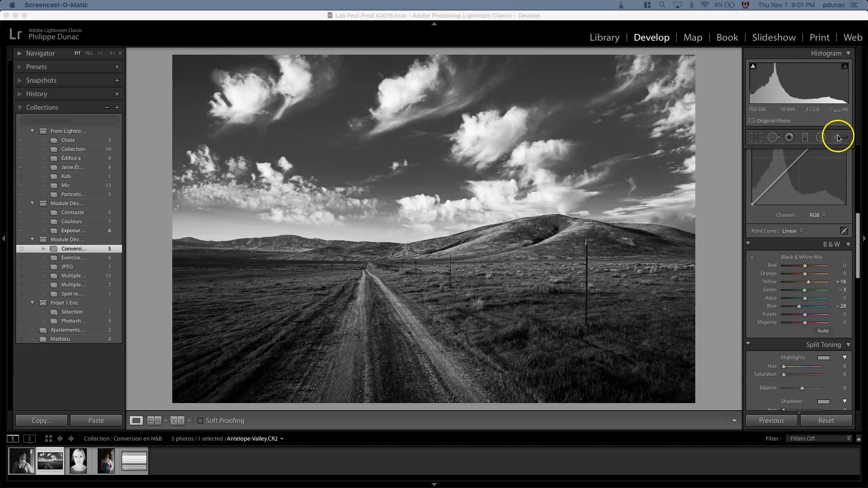
- Activate the Adjustment Brush for the landscape photo with exposure 0.99 and a brush size of 8.4
click(839, 138)
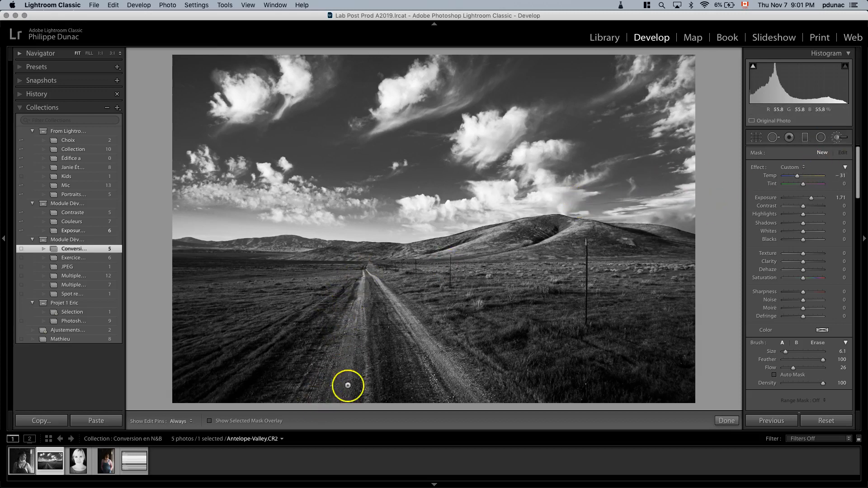
click(812, 199)
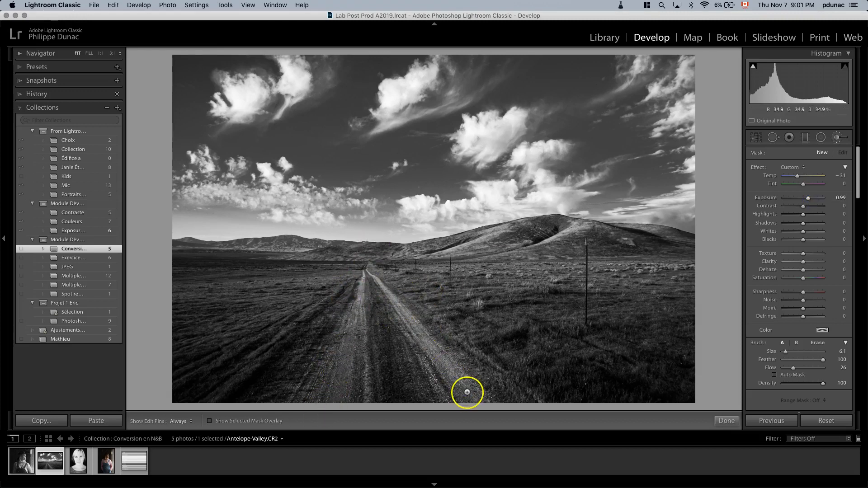
drag(785, 352, 785, 352)
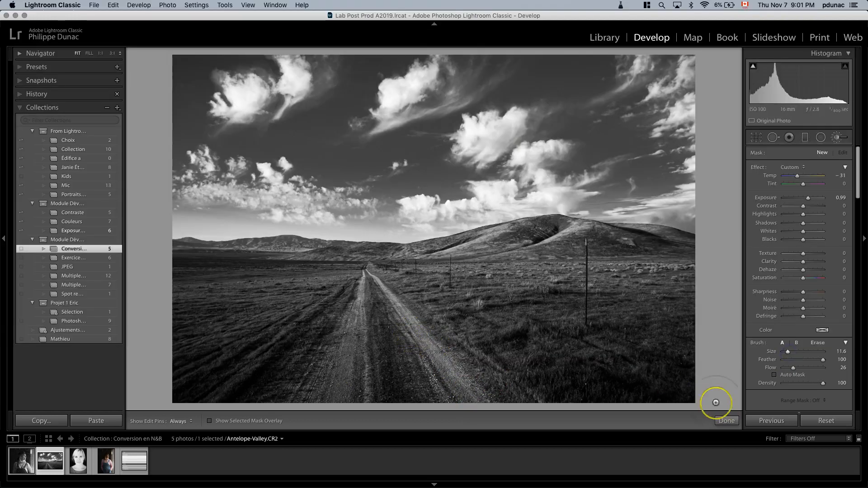
drag(788, 352, 787, 351)
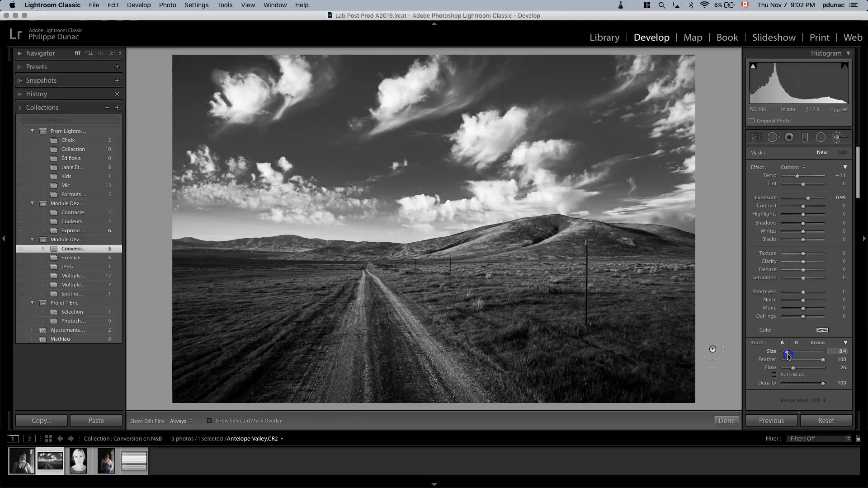
- Paint a hard-edged test stroke on the grass near the fence post with exposure 4.00 and feather 0, and delete it
drag(787, 352, 787, 362)
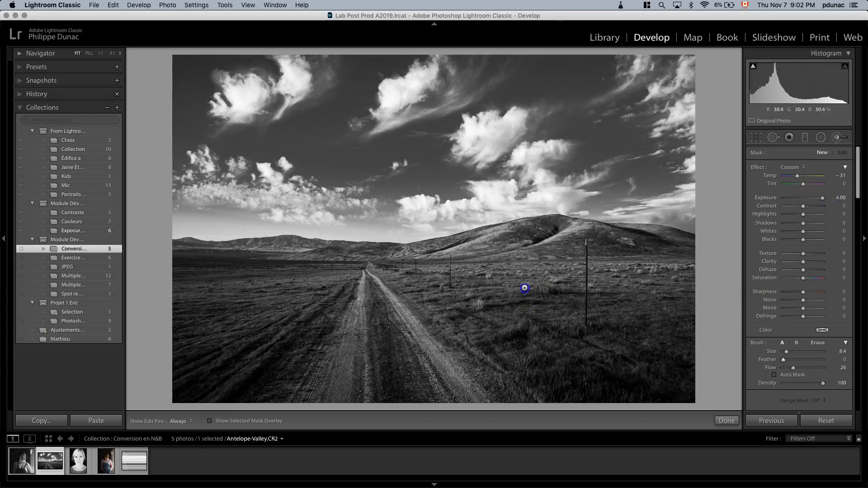
mouse_move(525, 298)
mouse_down()
mouse_move(526, 336)
mouse_move(530, 271)
mouse_move(528, 340)
mouse_move(532, 268)
mouse_move(532, 309)
mouse_up()
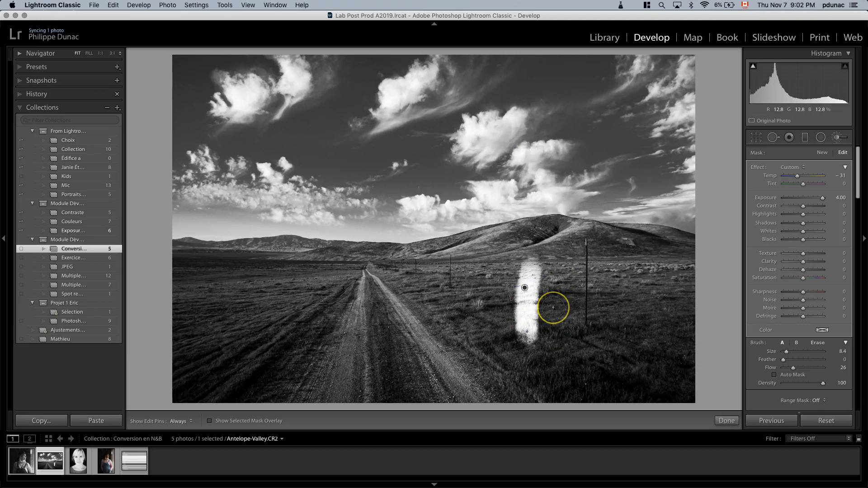
key(Delete)
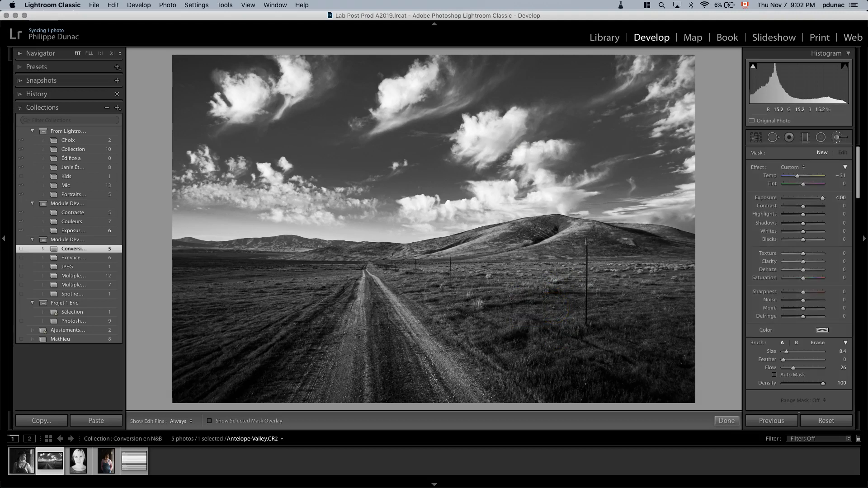
- Raise the brush feather to 100, paint a soft-edged test stroke on the grass, and delete it
drag(783, 359, 824, 359)
mouse_move(528, 291)
mouse_down()
mouse_move(520, 345)
mouse_move(527, 298)
mouse_move(559, 323)
mouse_up()
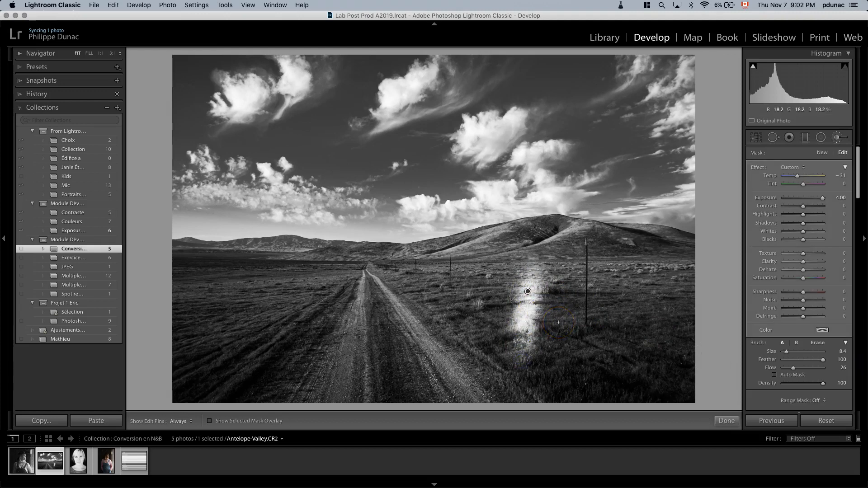
key(Delete)
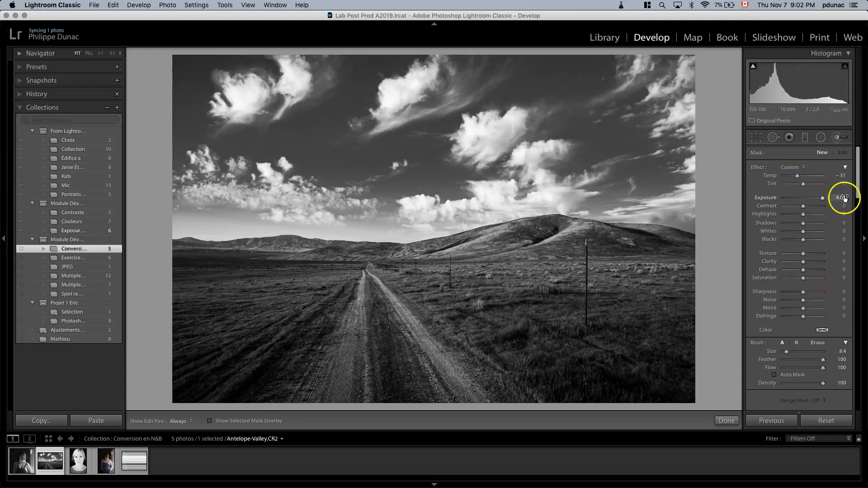
- Try brush strokes on the grass at flow 100 and at flow 12, deleting each one
drag(524, 296, 519, 369)
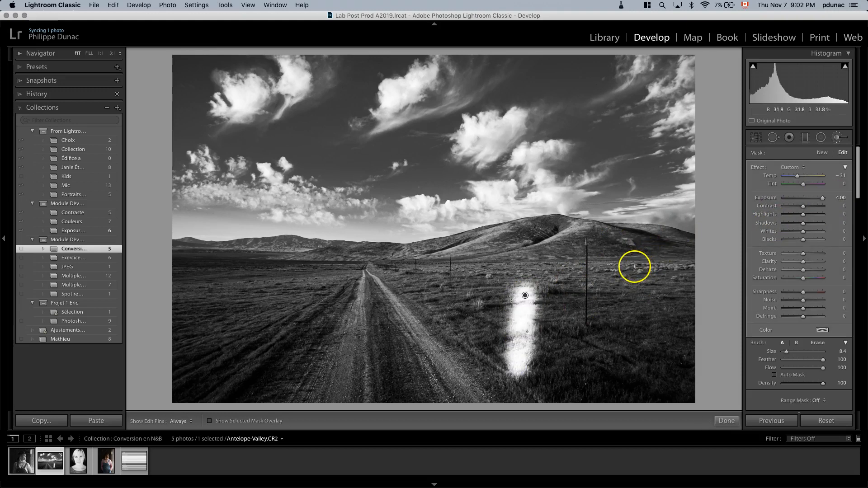
key(Delete)
drag(824, 367, 795, 368)
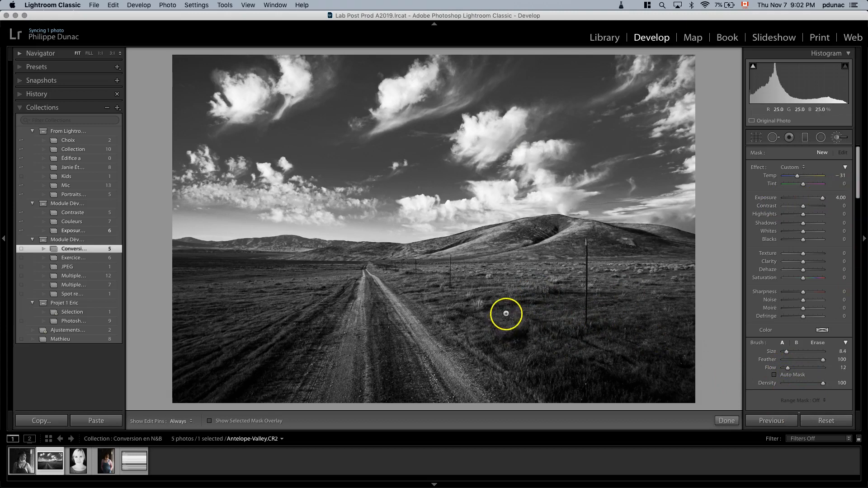
mouse_move(522, 293)
mouse_down()
mouse_move(497, 376)
mouse_move(525, 297)
mouse_move(514, 359)
mouse_move(507, 354)
mouse_move(529, 300)
mouse_move(503, 363)
mouse_move(522, 298)
mouse_up()
key(Delete)
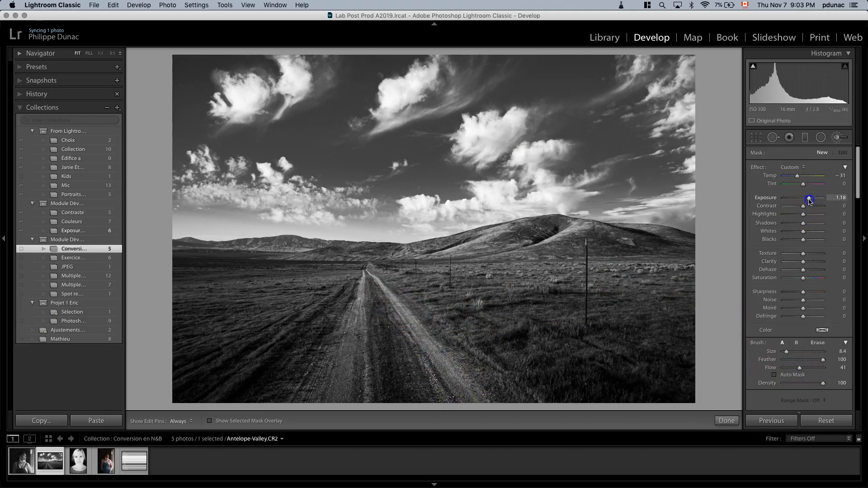
- Set up the brush for the dirt road with exposure 1.57, size 7.2, flow 52 and Auto Mask on
click(804, 368)
click(775, 376)
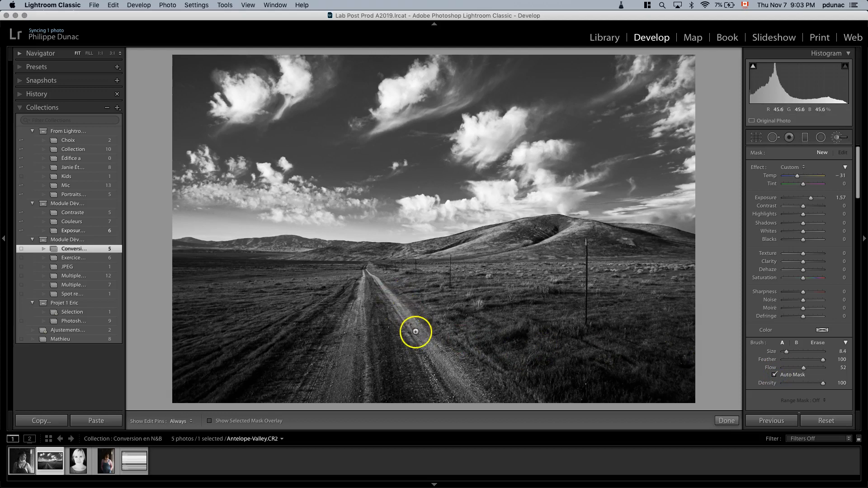
mouse_move(382, 284)
mouse_down()
mouse_move(374, 274)
mouse_move(402, 311)
mouse_up()
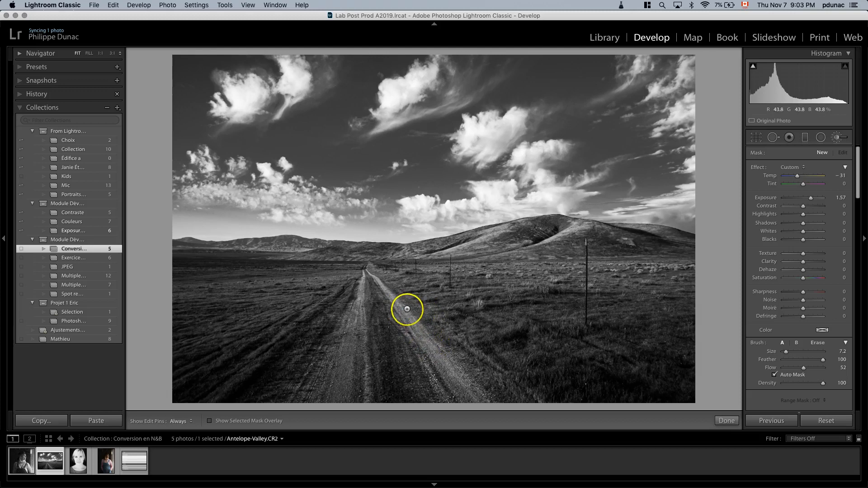
- Brighten both dirt wheel tracks with Auto Mask strokes, and delete that brush mask
click(408, 318)
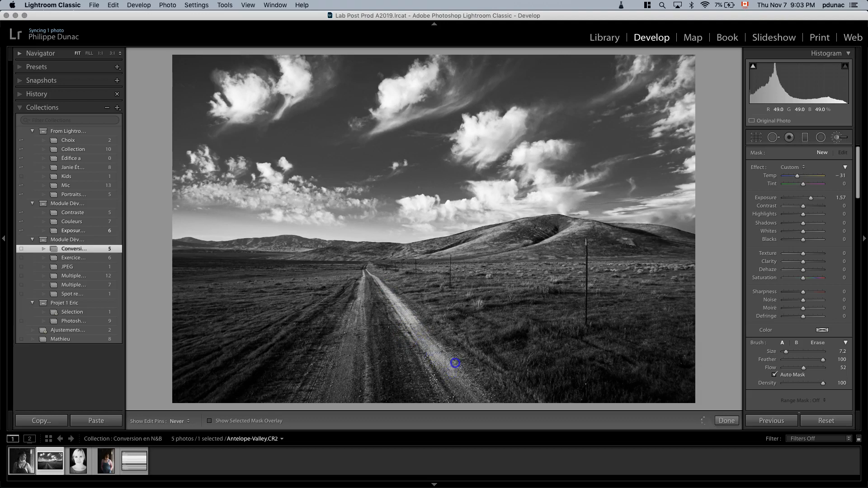
mouse_move(430, 381)
mouse_down()
mouse_move(435, 406)
mouse_move(415, 349)
mouse_move(430, 379)
mouse_move(430, 346)
mouse_move(473, 396)
mouse_up()
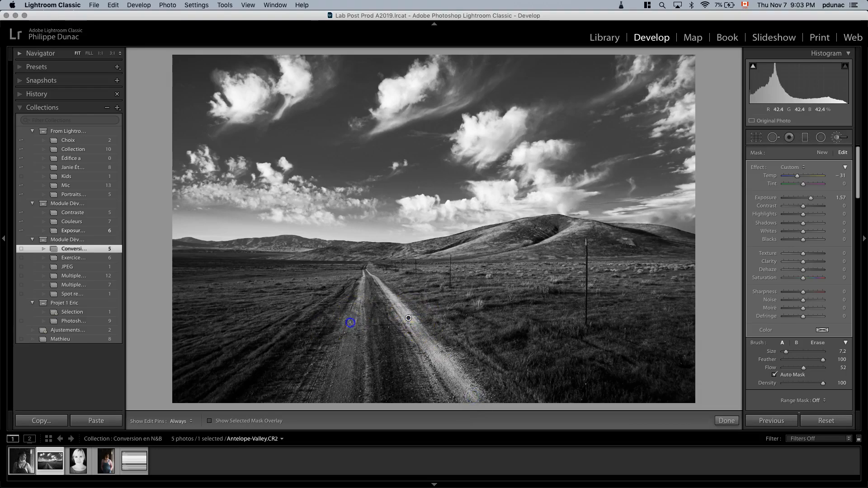
drag(346, 332, 317, 398)
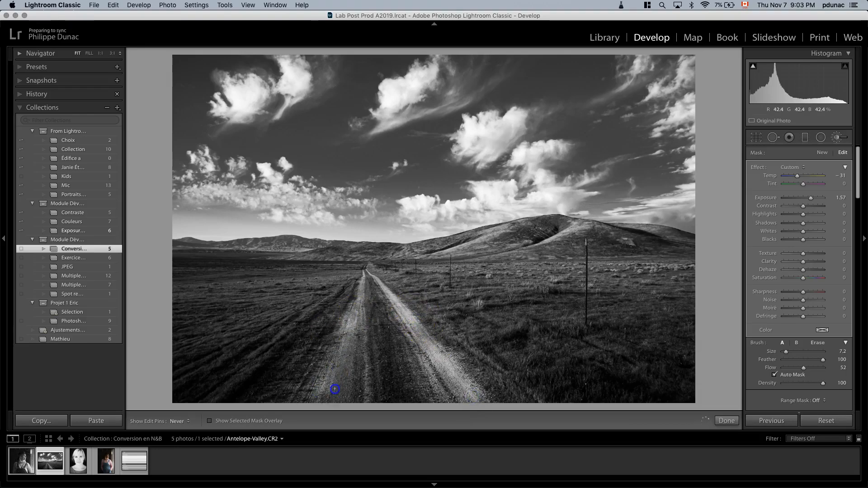
mouse_move(350, 374)
mouse_down()
mouse_move(344, 346)
mouse_move(338, 369)
mouse_move(353, 351)
mouse_move(365, 274)
mouse_move(354, 363)
mouse_move(322, 400)
mouse_move(306, 387)
mouse_move(337, 377)
mouse_move(359, 387)
mouse_move(363, 349)
mouse_move(359, 396)
mouse_move(352, 377)
mouse_up()
click(353, 315)
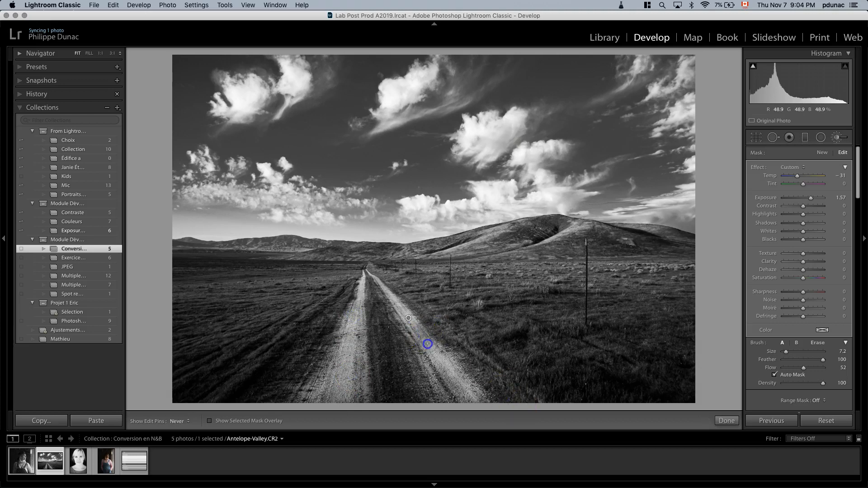
drag(421, 332, 438, 363)
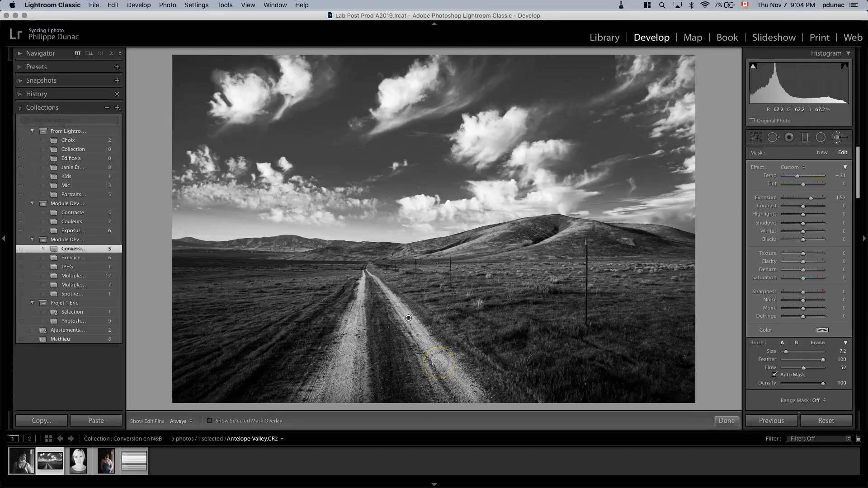
key(Delete)
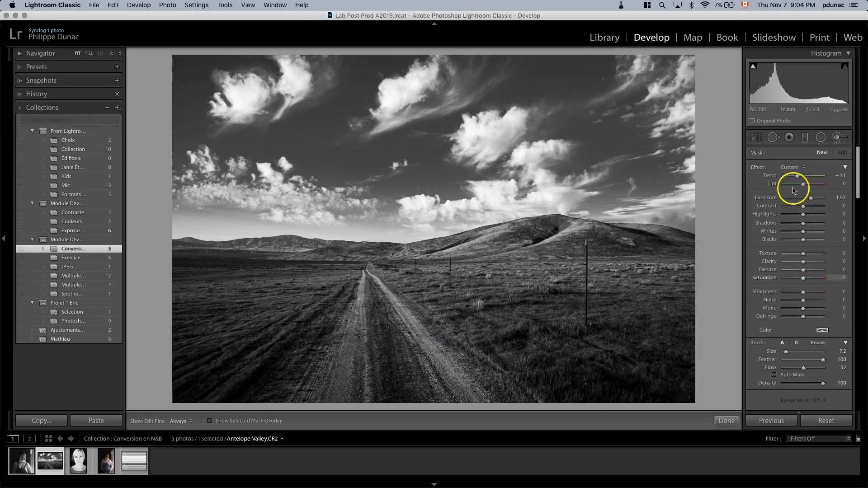
- Try painting along the right wheel track with Auto Mask off, and undo the strokes
mouse_move(407, 303)
mouse_down()
mouse_move(423, 330)
mouse_move(436, 334)
mouse_move(427, 316)
mouse_move(457, 355)
mouse_up()
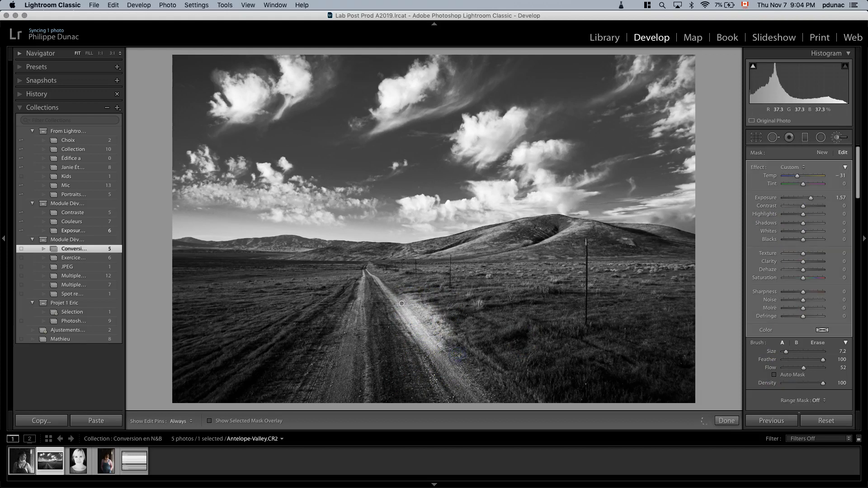
key(super+z)
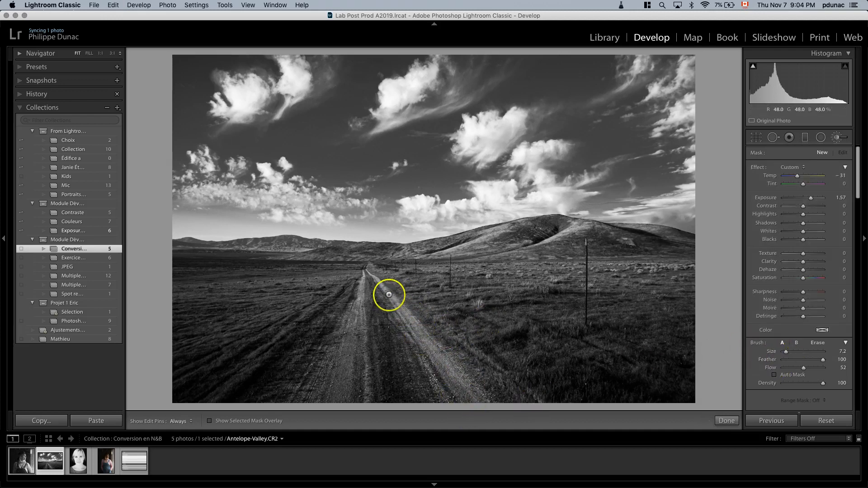
drag(400, 313, 432, 359)
key(super+z)
- Turn Auto Mask back on and paint the 1.57 exposure brush over both wheel tracks of the dirt road
click(775, 375)
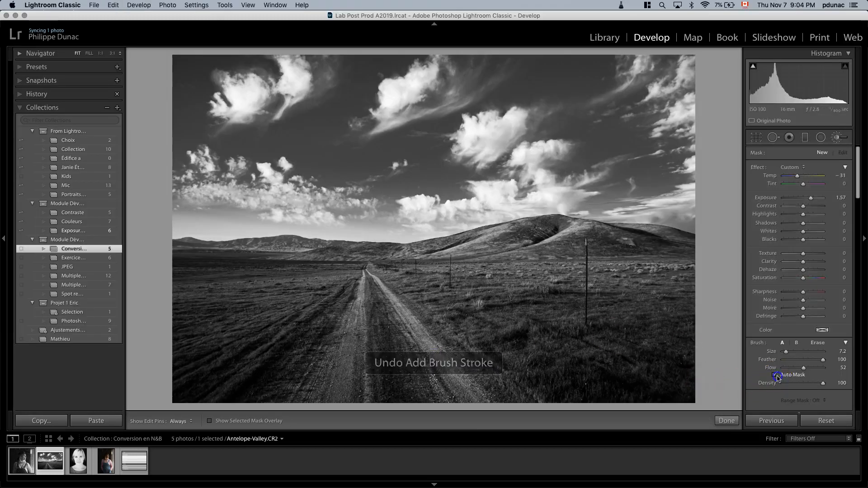
drag(376, 280, 385, 289)
drag(423, 348, 466, 402)
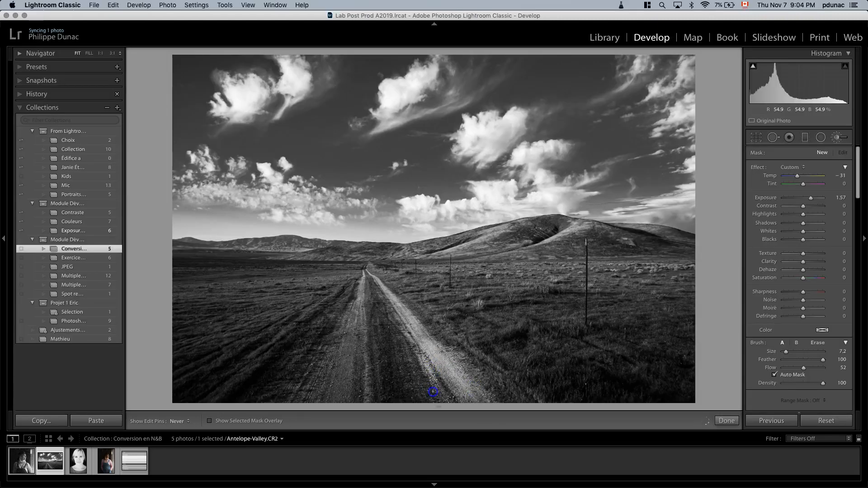
mouse_move(359, 297)
mouse_down()
mouse_move(330, 386)
mouse_move(361, 336)
mouse_move(357, 349)
mouse_move(347, 325)
mouse_move(354, 303)
mouse_up()
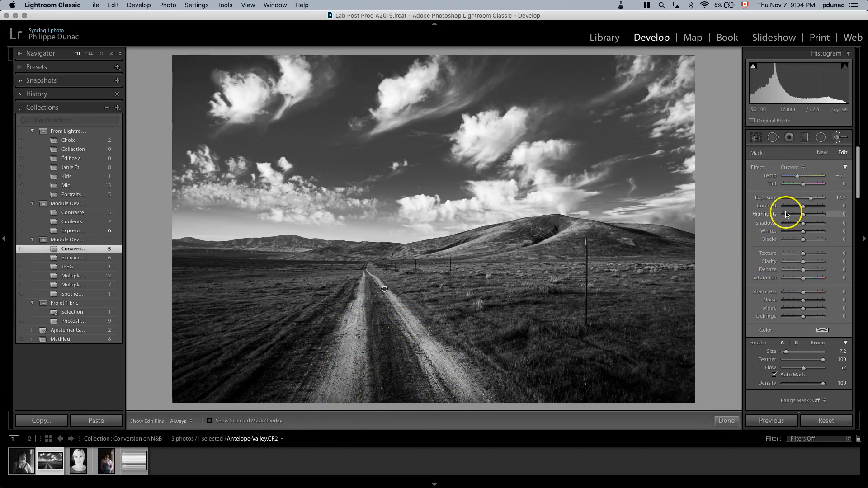
- Start a new brush mask and brighten the hills along the horizon, undoing the trial stroke over the fields
click(823, 153)
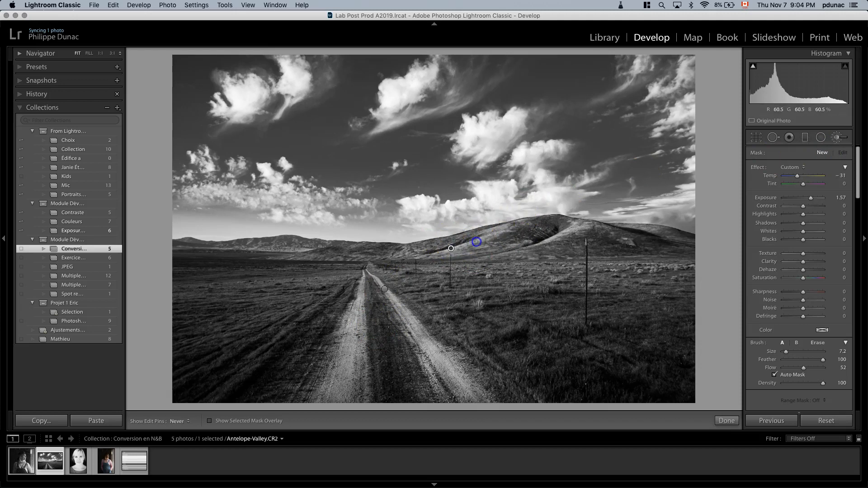
mouse_move(494, 234)
mouse_down()
mouse_move(564, 231)
mouse_move(549, 244)
mouse_up()
key(h)
mouse_move(276, 231)
mouse_down()
mouse_move(305, 252)
mouse_move(367, 258)
mouse_move(270, 243)
mouse_up()
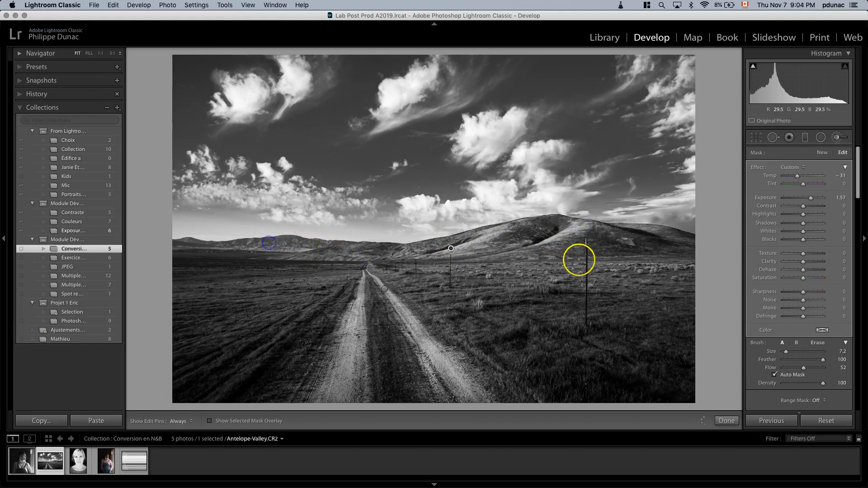
drag(636, 237, 654, 238)
mouse_move(607, 301)
mouse_down()
mouse_move(550, 281)
mouse_move(730, 284)
mouse_move(302, 297)
mouse_move(316, 290)
mouse_move(282, 311)
mouse_move(308, 306)
mouse_move(281, 296)
mouse_move(178, 334)
mouse_up()
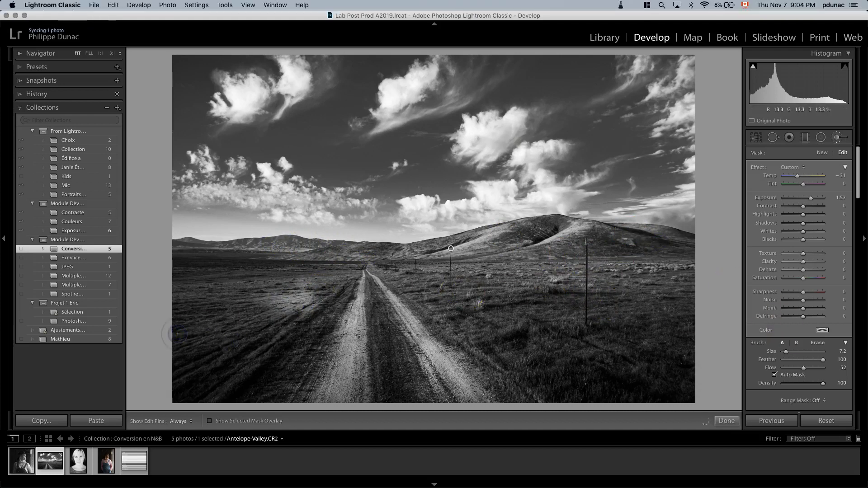
key(super+z)
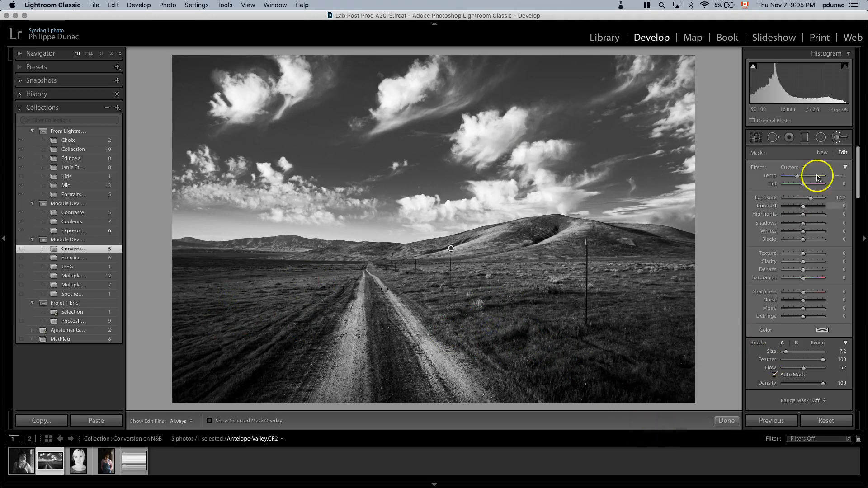
- Toggle the brush adjustments off and on to compare the photo with and without them
scroll(801, 254, down, 3)
click(754, 367)
click(753, 367)
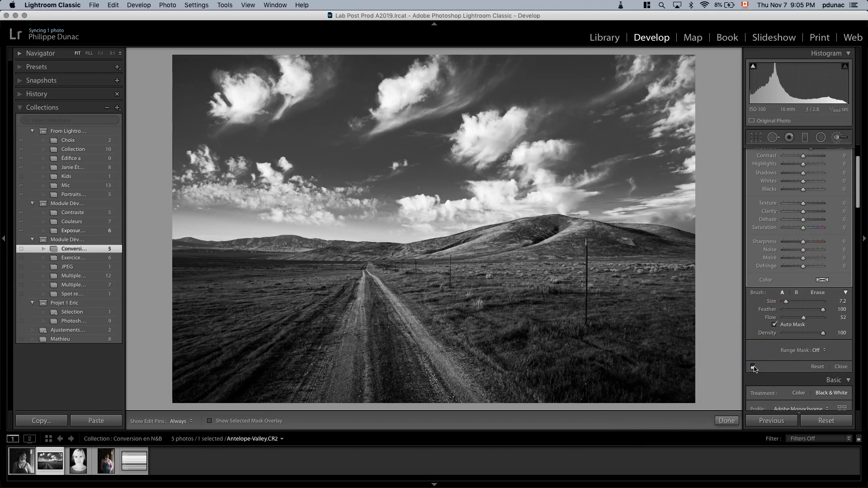
click(753, 368)
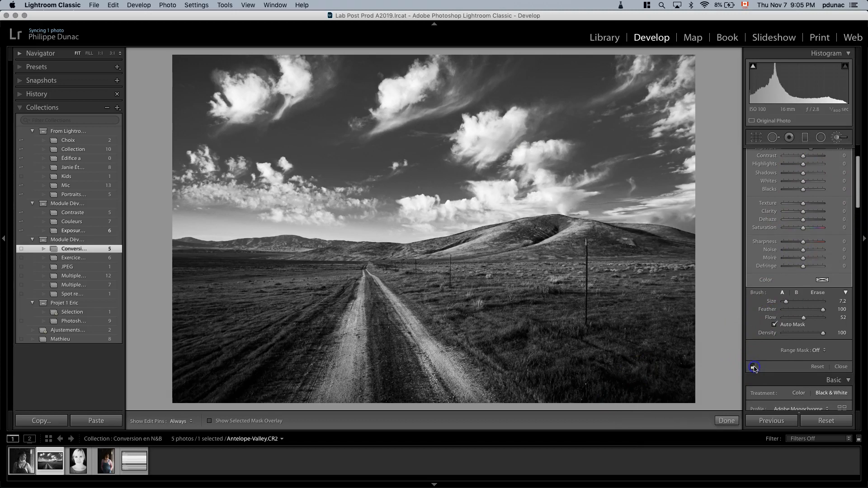
click(753, 367)
click(753, 367)
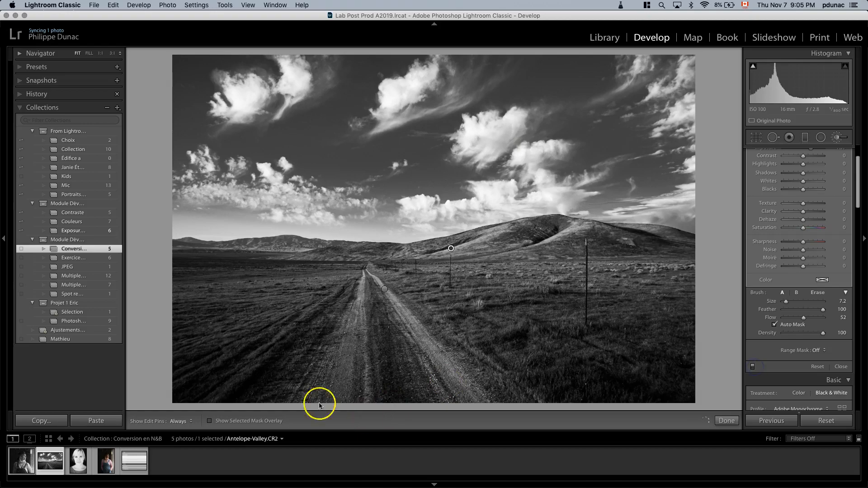